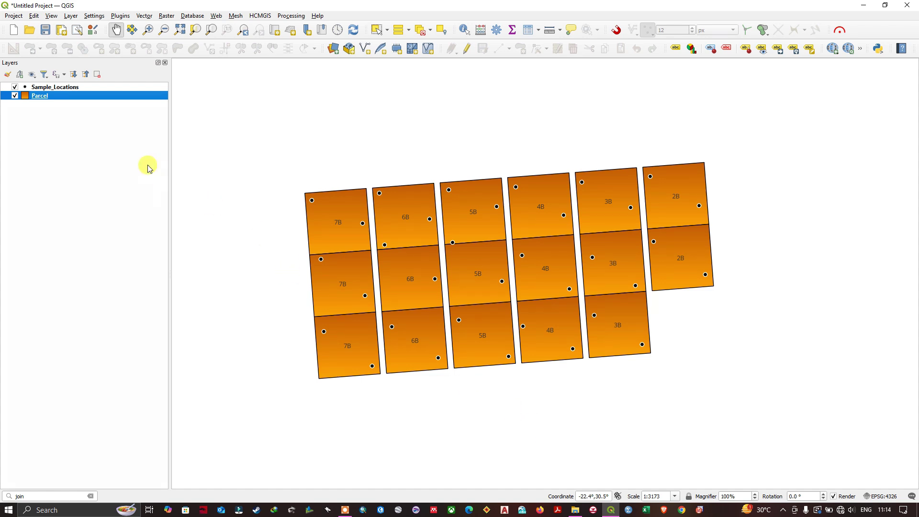
# - Review the Parcel layer's attribute table, then close it
pyautogui.click(104, 115)
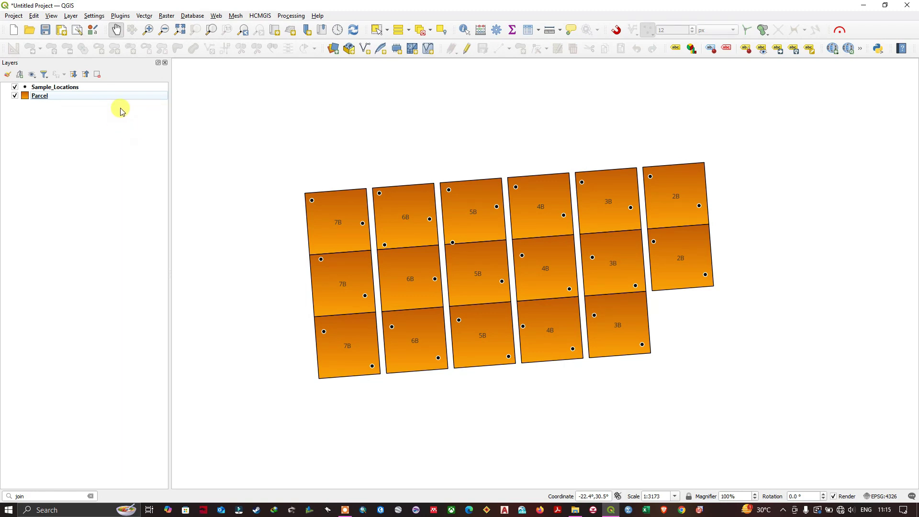
pyautogui.click(54, 97)
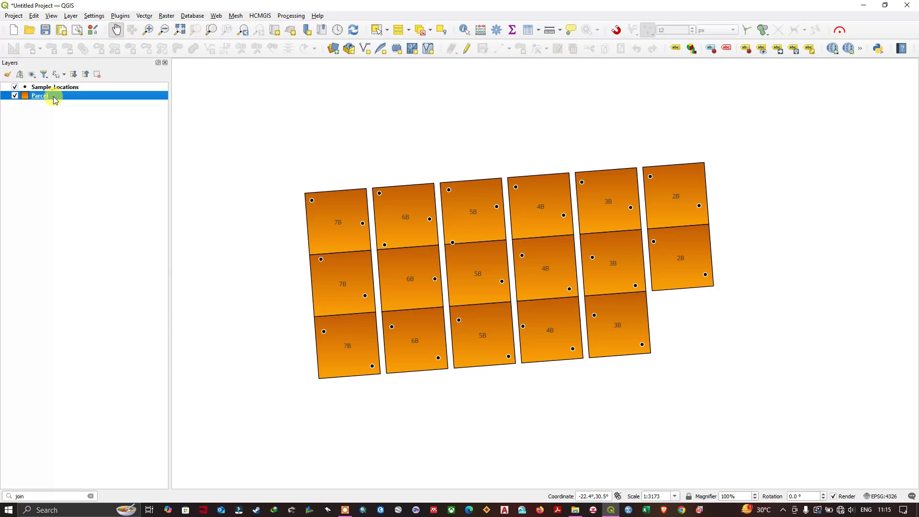
pyautogui.rightClick(55, 98)
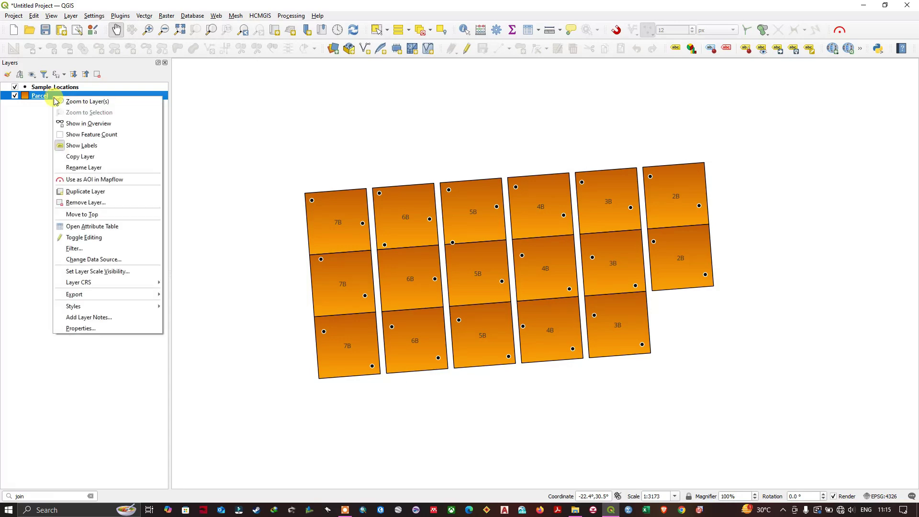
pyautogui.click(97, 227)
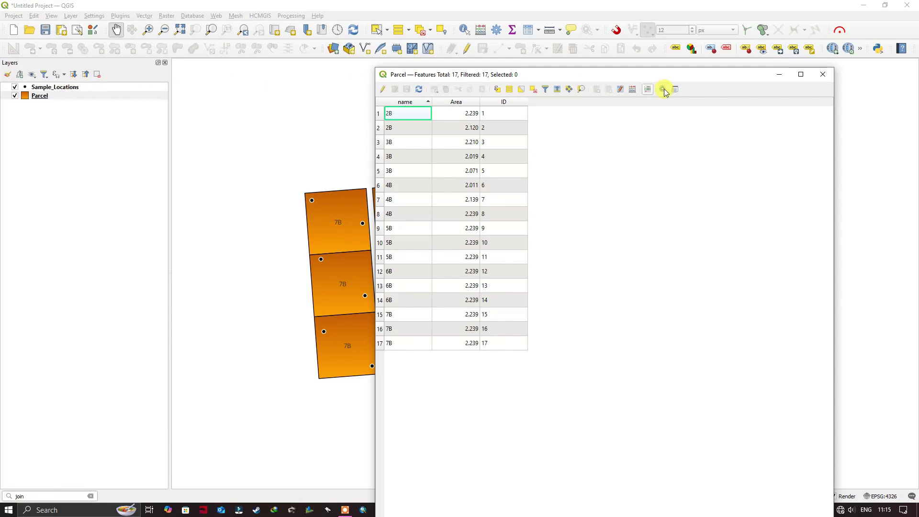
pyautogui.click(828, 82)
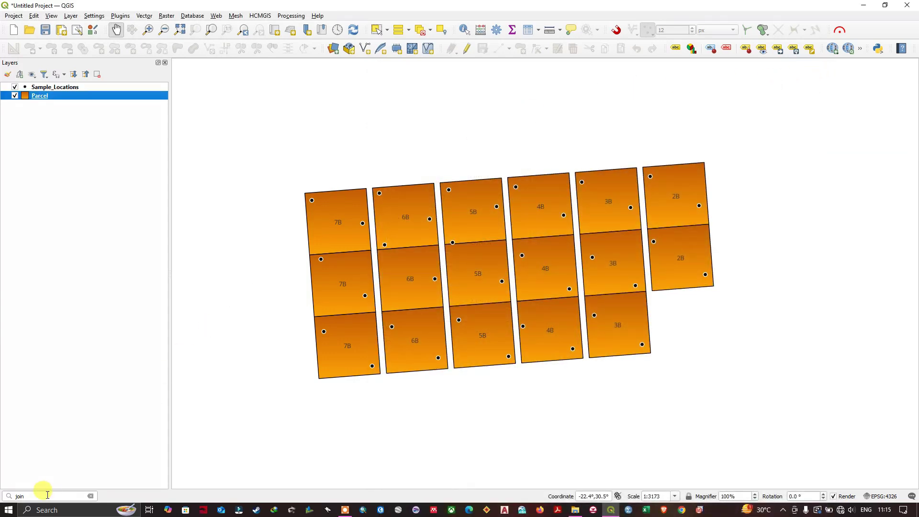
# - Search the locator for 'JOIN' and launch Join attributes by location
pyautogui.click(34, 495)
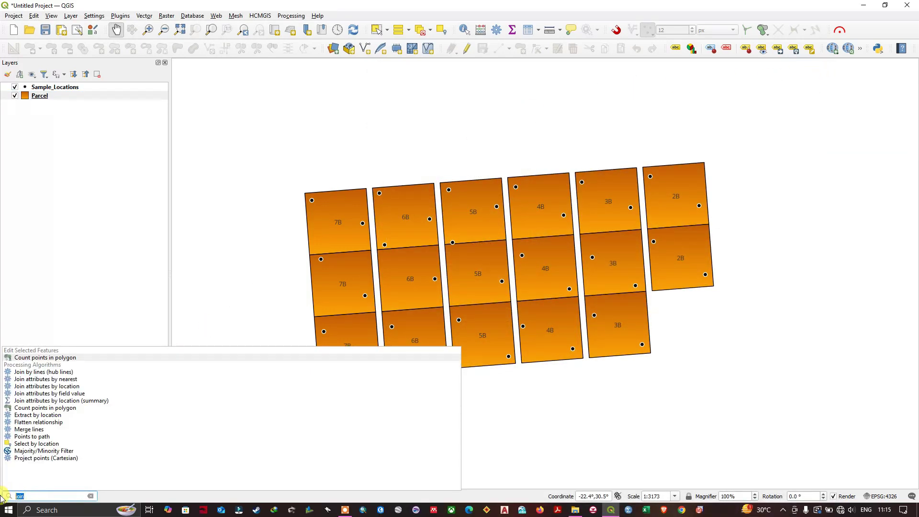
pyautogui.write('2.239')
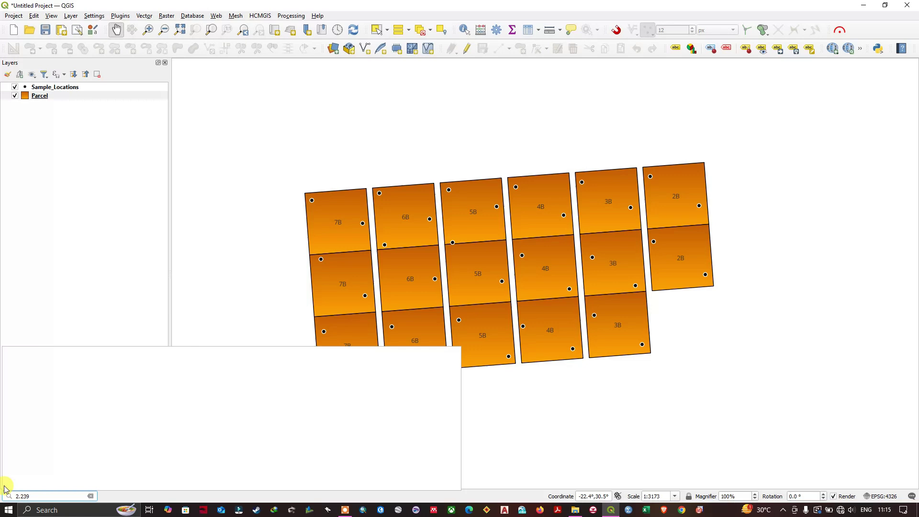
pyautogui.click(41, 496)
pyautogui.write('J')
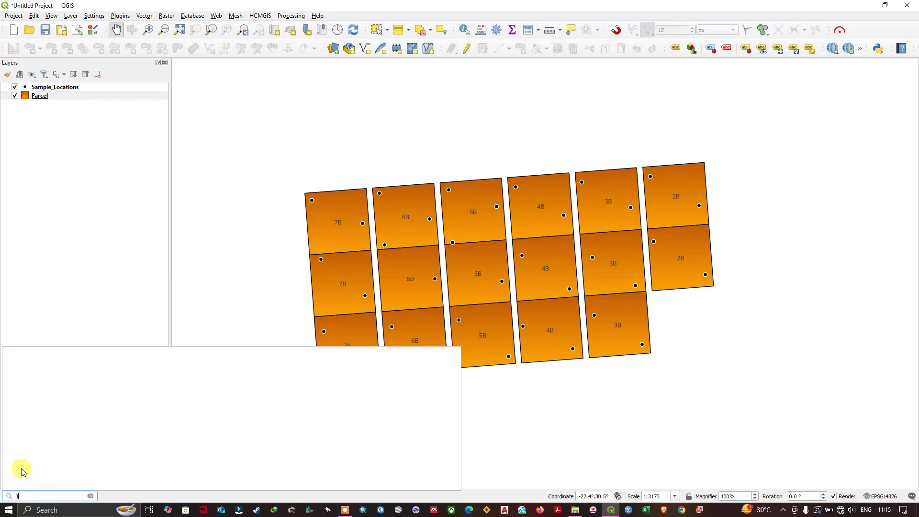
pyautogui.write('OIN')
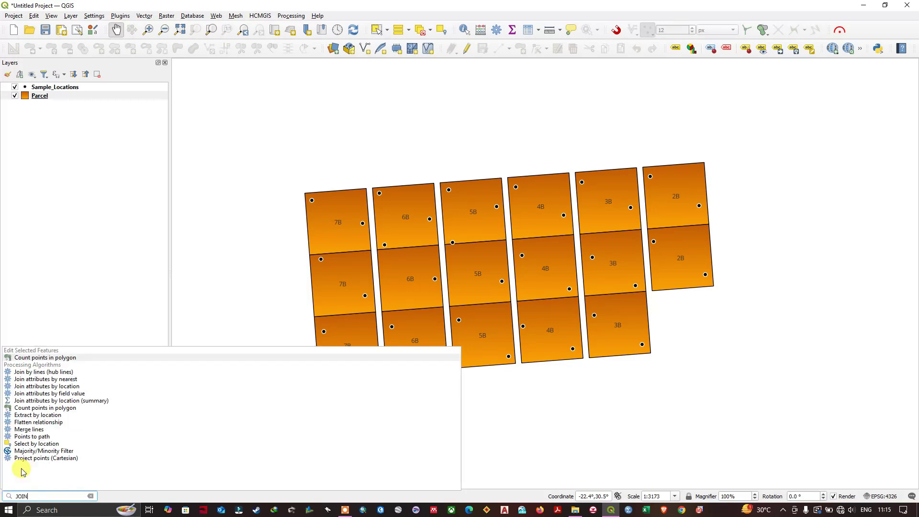
pyautogui.click(60, 387)
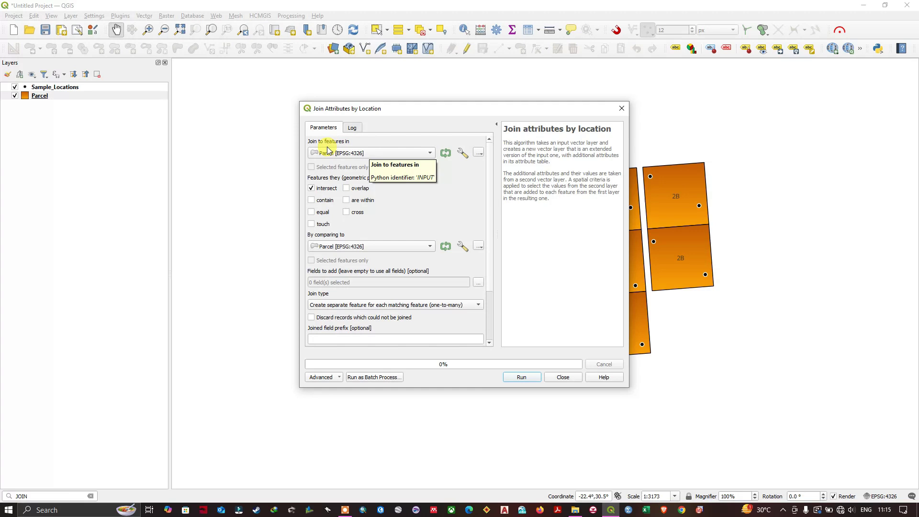
# - Join to Sample_Locations by intersect, comparing against the Parcel layer
pyautogui.click(352, 159)
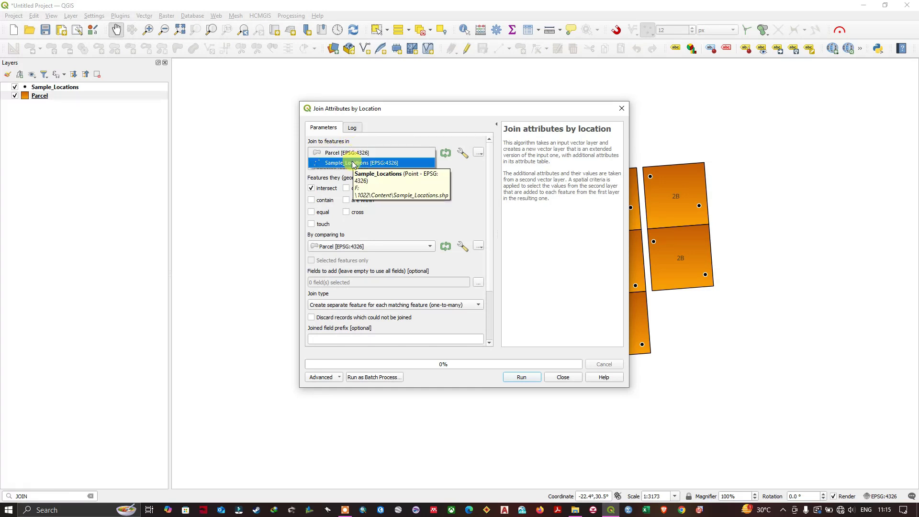
pyautogui.click(353, 163)
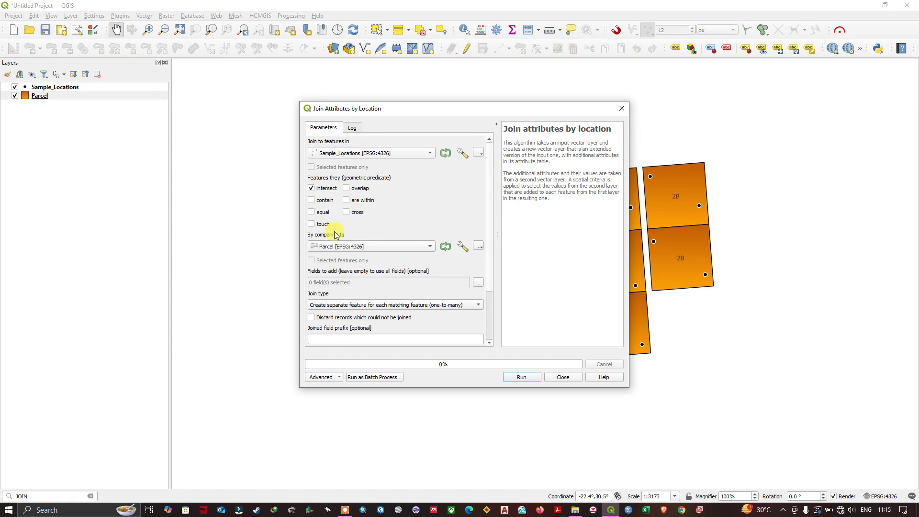
pyautogui.click(349, 247)
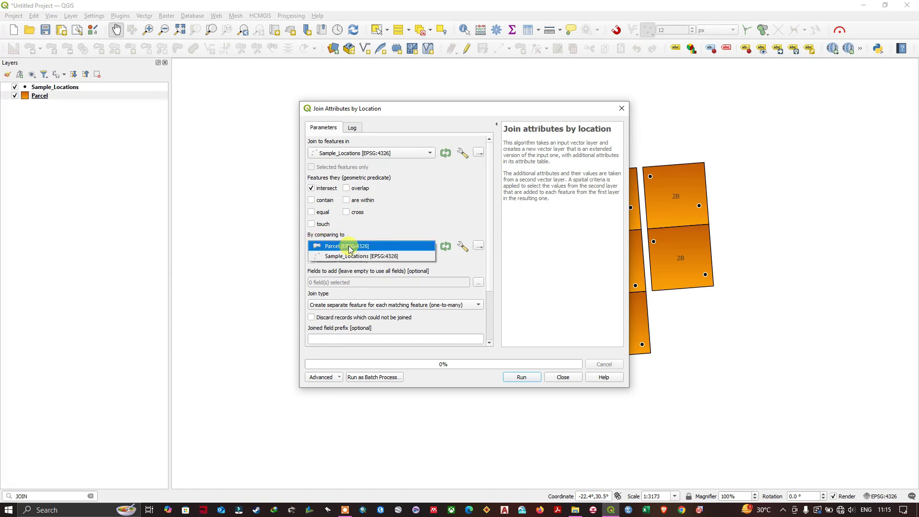
pyautogui.click(351, 247)
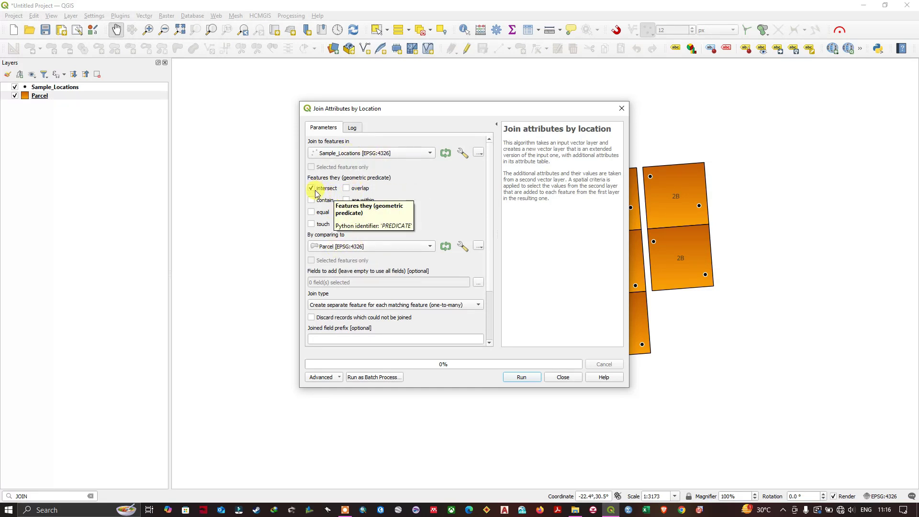
pyautogui.moveTo(404, 116); pyautogui.dragTo(214, 136)
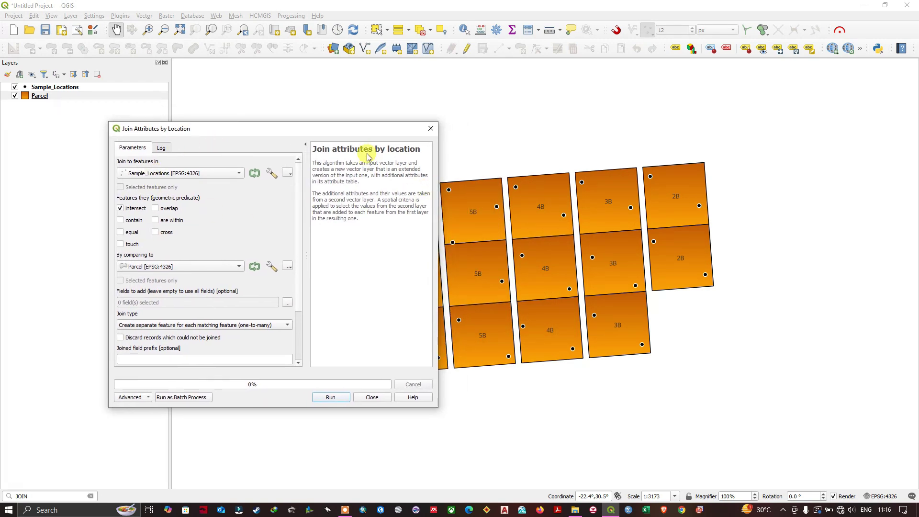
pyautogui.moveTo(328, 132); pyautogui.dragTo(230, 146)
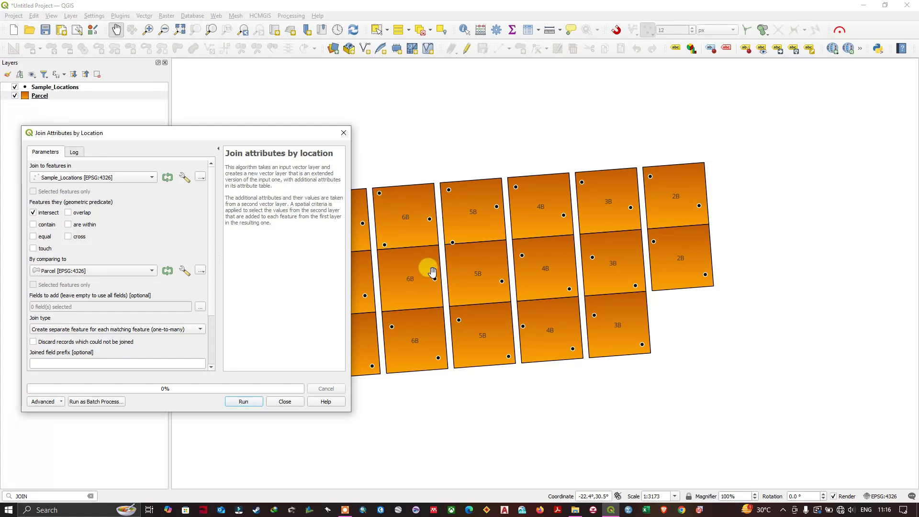
pyautogui.moveTo(257, 135); pyautogui.dragTo(449, 80)
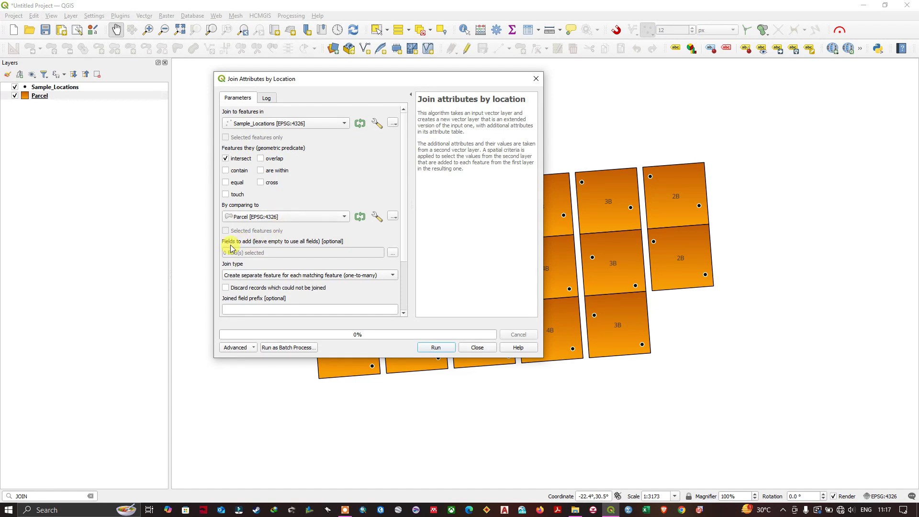
# - Leave Fields to add empty so all Parcel fields join, then run the join, producing 34 joined features
pyautogui.click(393, 254)
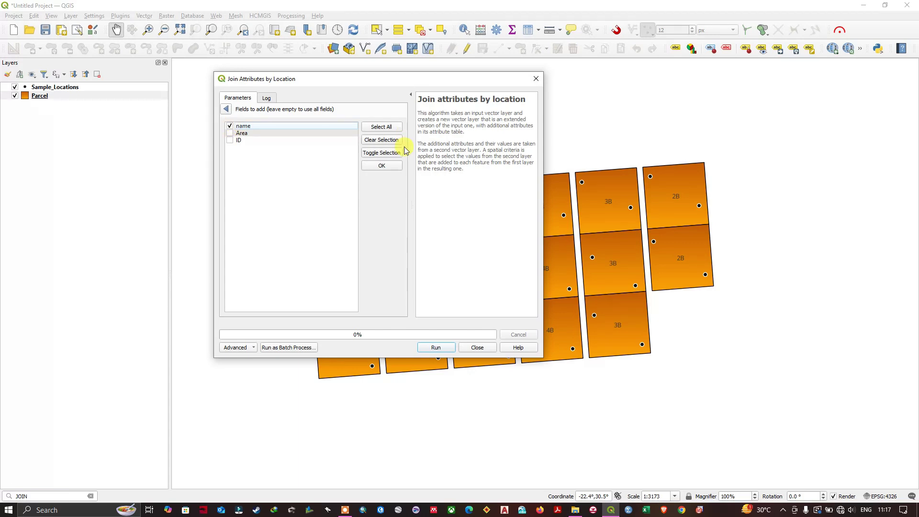
pyautogui.click(391, 165)
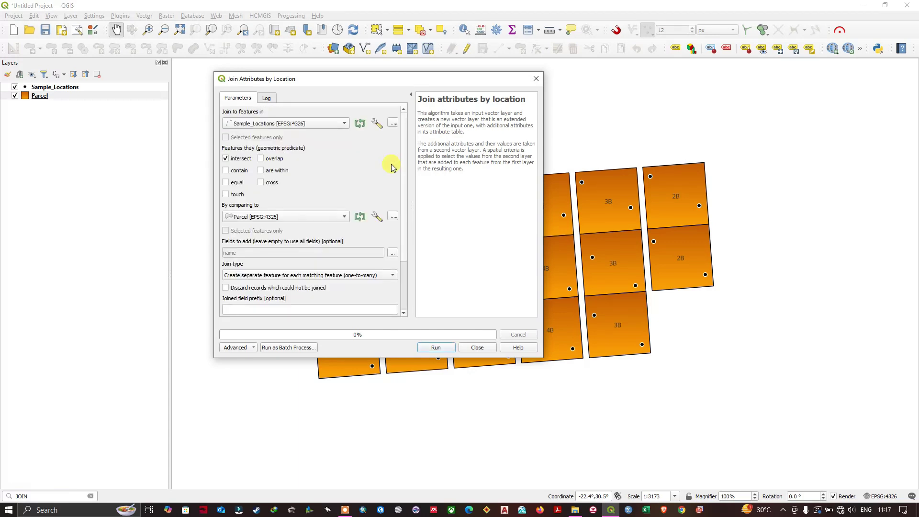
pyautogui.click(394, 253)
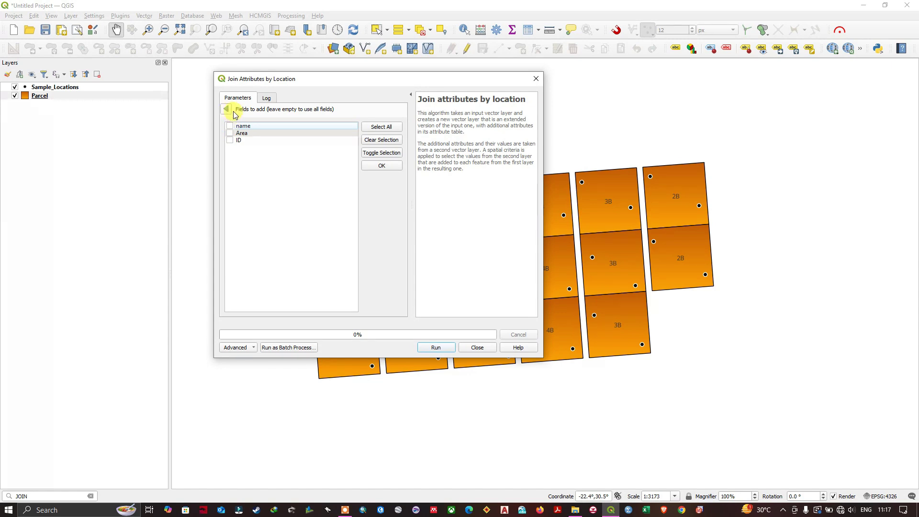
pyautogui.click(390, 165)
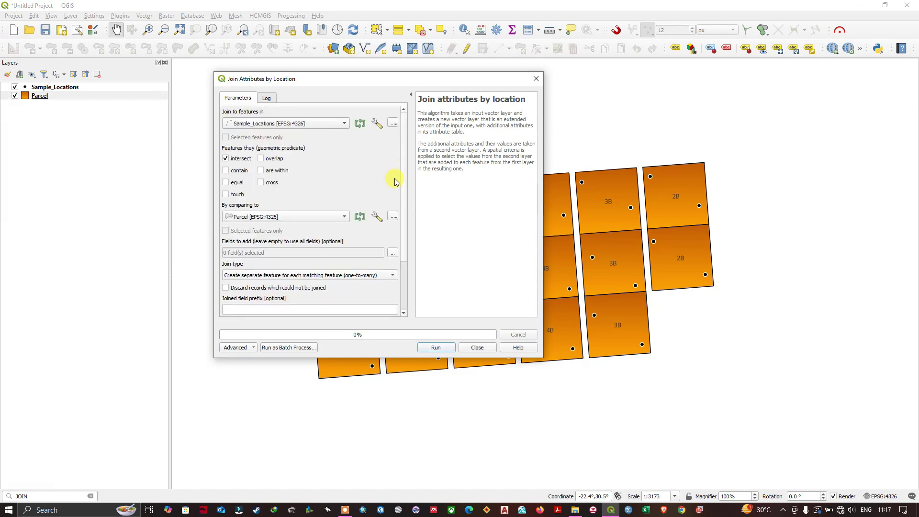
pyautogui.click(432, 350)
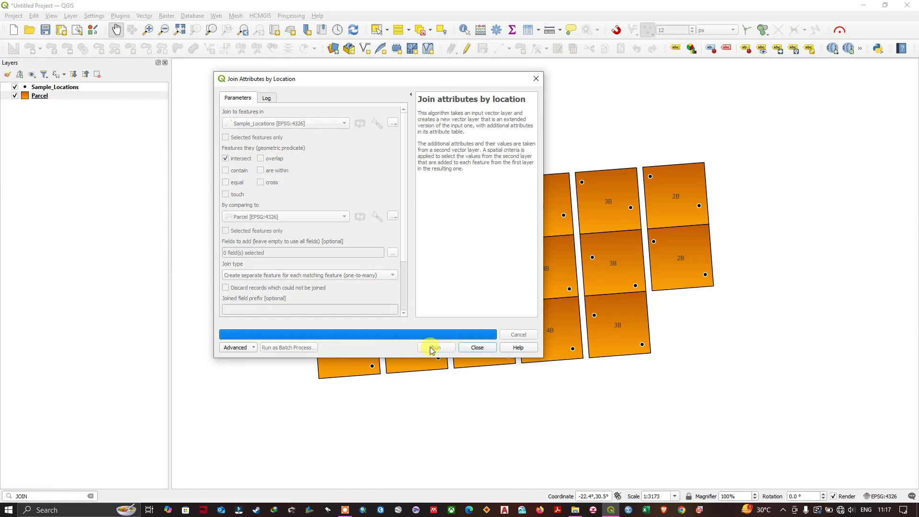
pyautogui.click(479, 351)
pyautogui.click(70, 97)
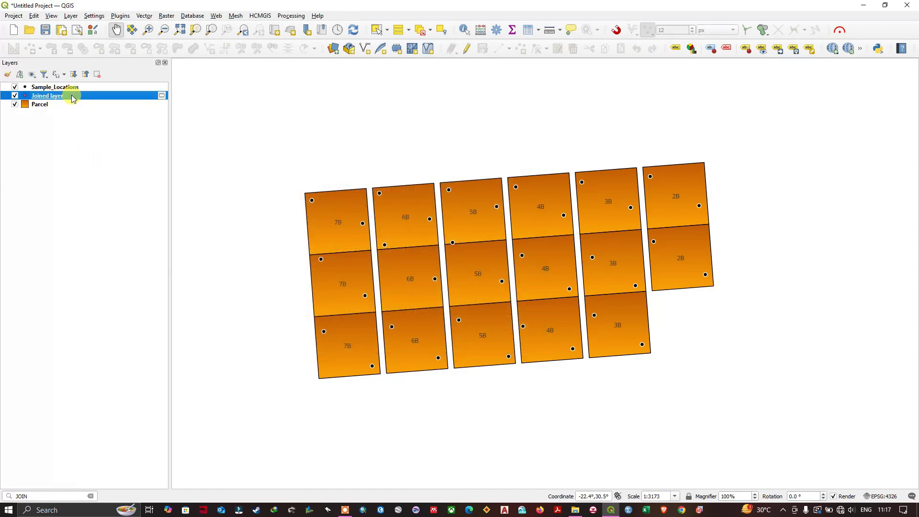
pyautogui.rightClick(71, 96)
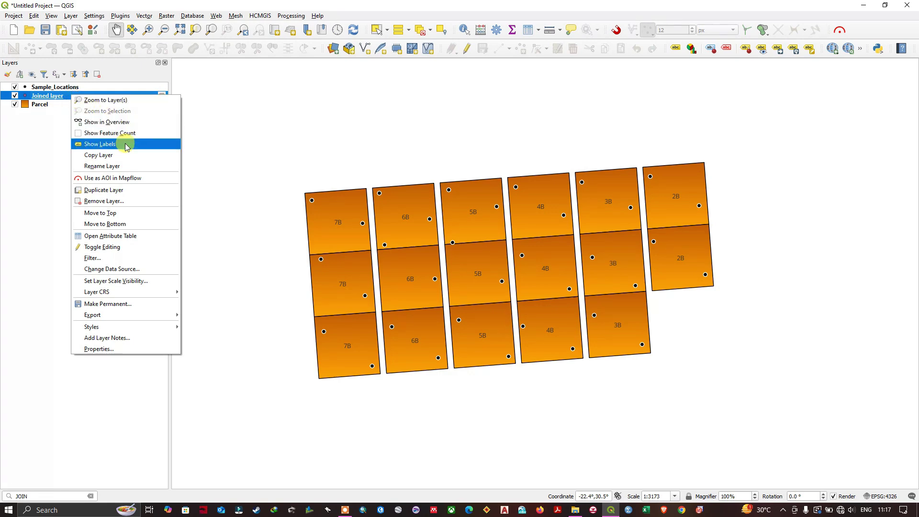
pyautogui.click(134, 242)
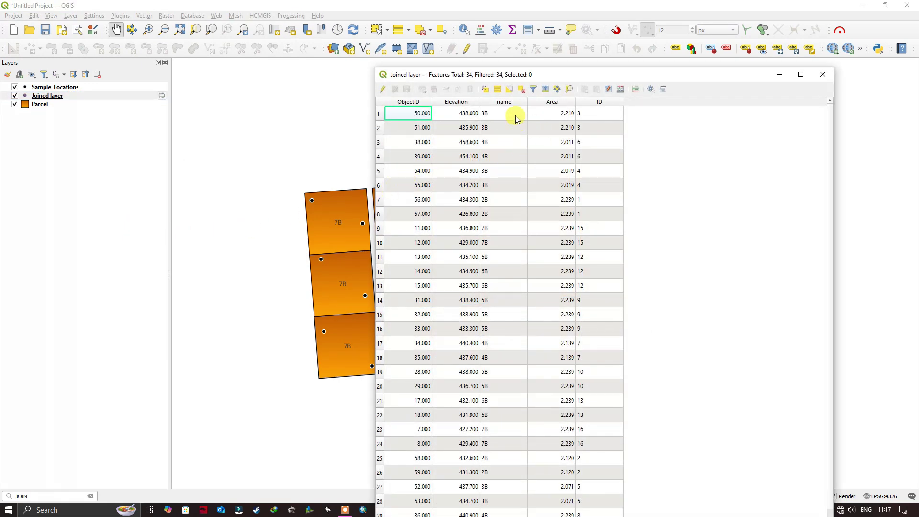
pyautogui.click(47, 105)
pyautogui.rightClick(46, 105)
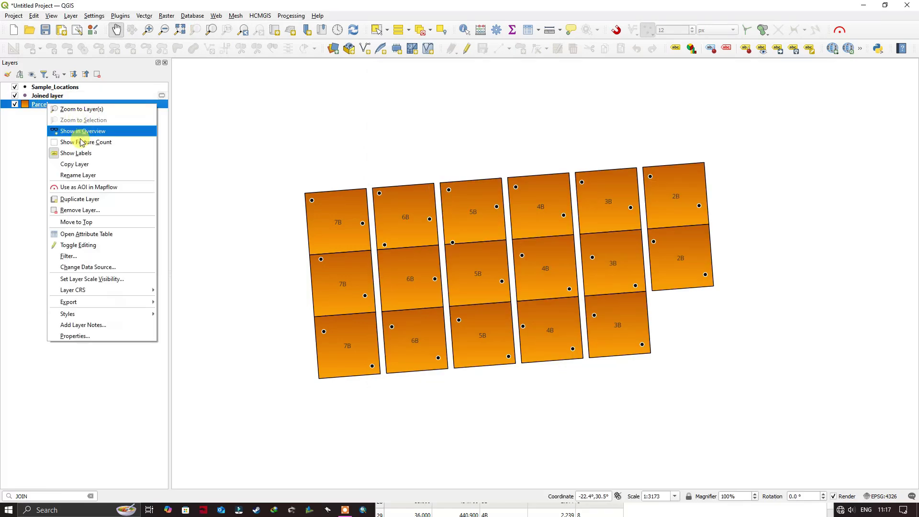
pyautogui.click(92, 234)
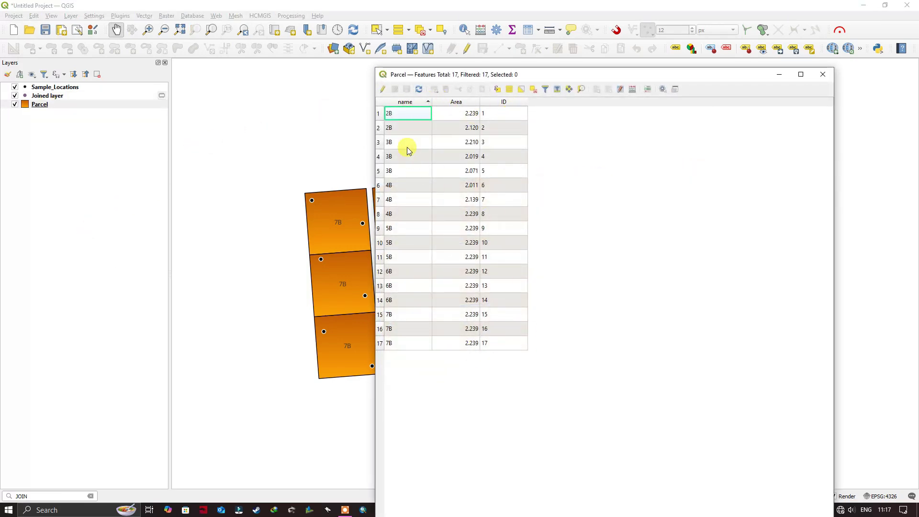
pyautogui.click(823, 75)
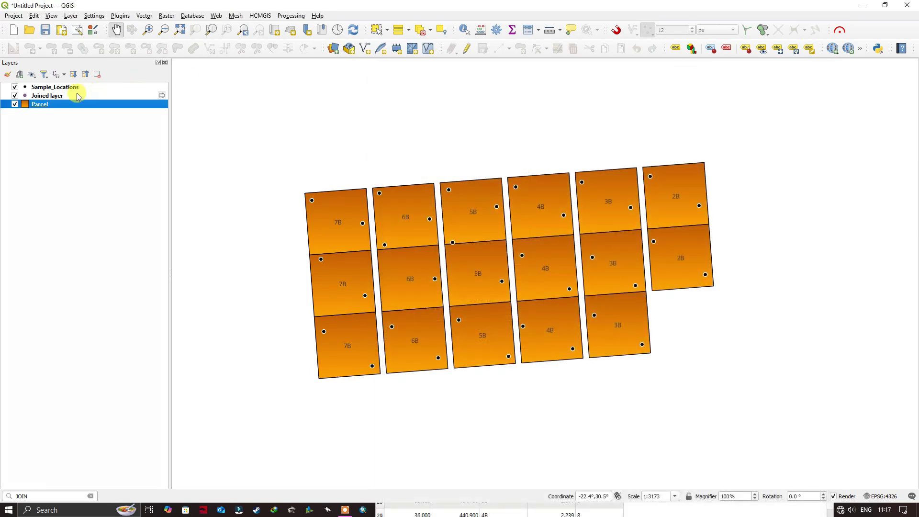
pyautogui.click(72, 87)
pyautogui.rightClick(70, 87)
pyautogui.click(107, 216)
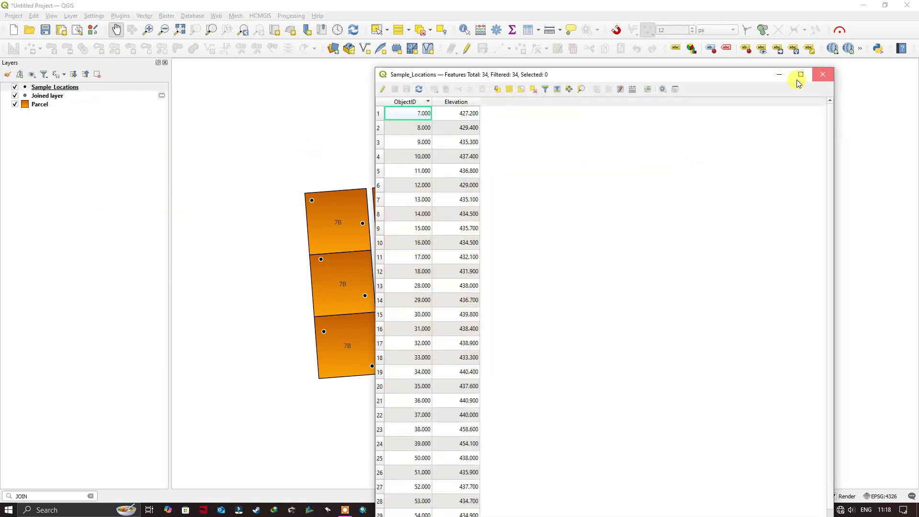
pyautogui.click(823, 74)
pyautogui.rightClick(77, 97)
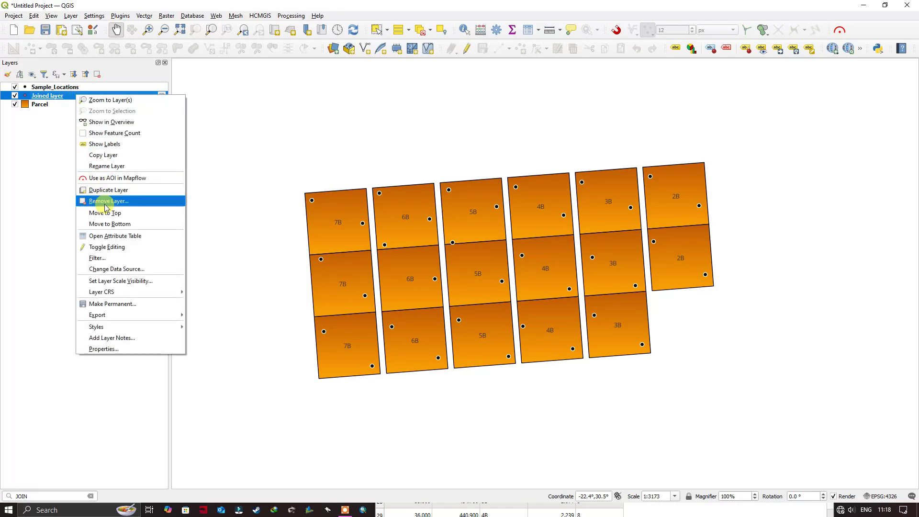
pyautogui.click(113, 237)
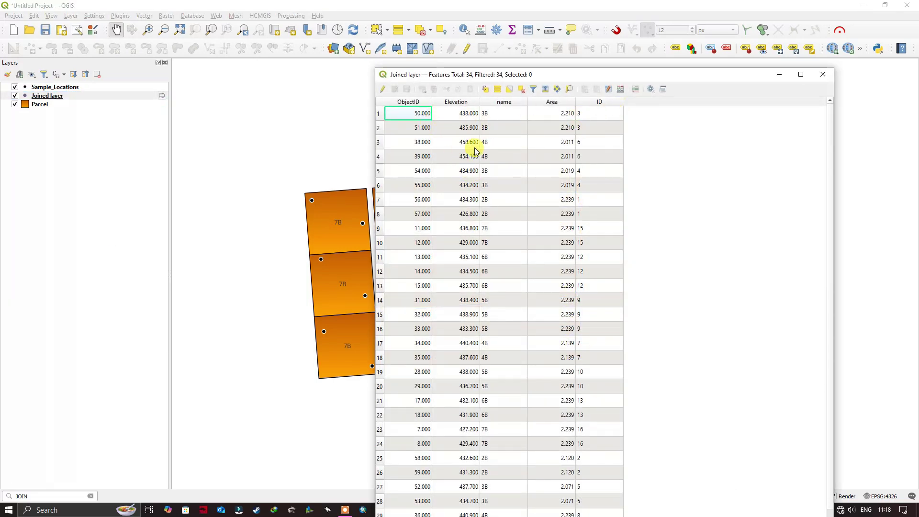
pyautogui.click(823, 74)
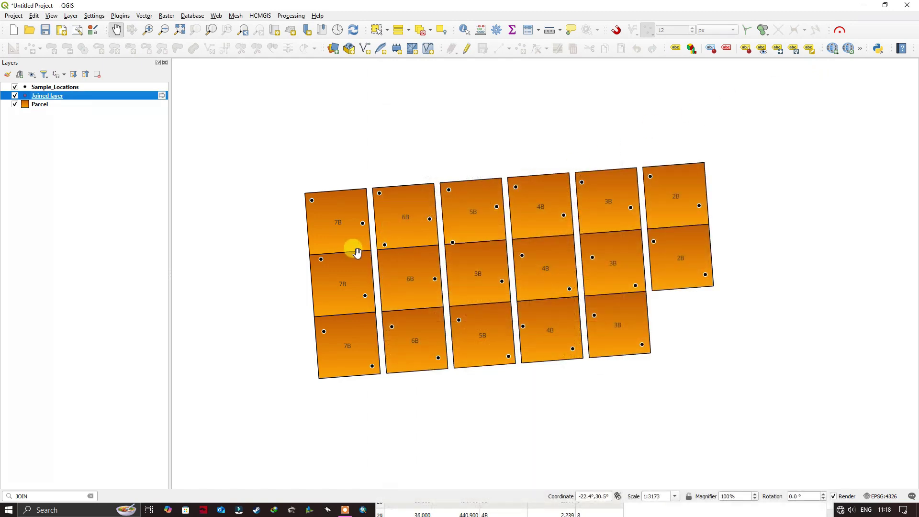
pyautogui.scroll(1, 309, 225)
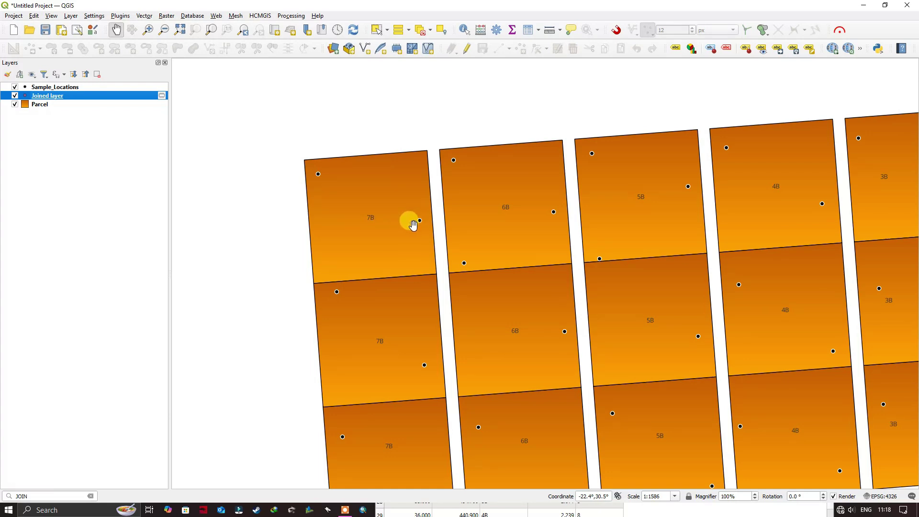
pyautogui.scroll(-1, 322, 200)
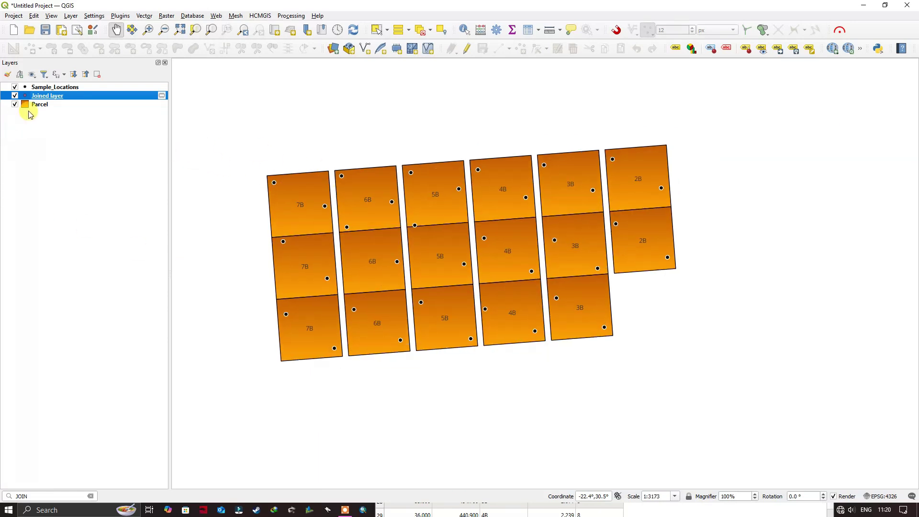
# - Save the Joined layer's features as Samples.shp in F:\1022\Content, added to the map
pyautogui.rightClick(87, 97)
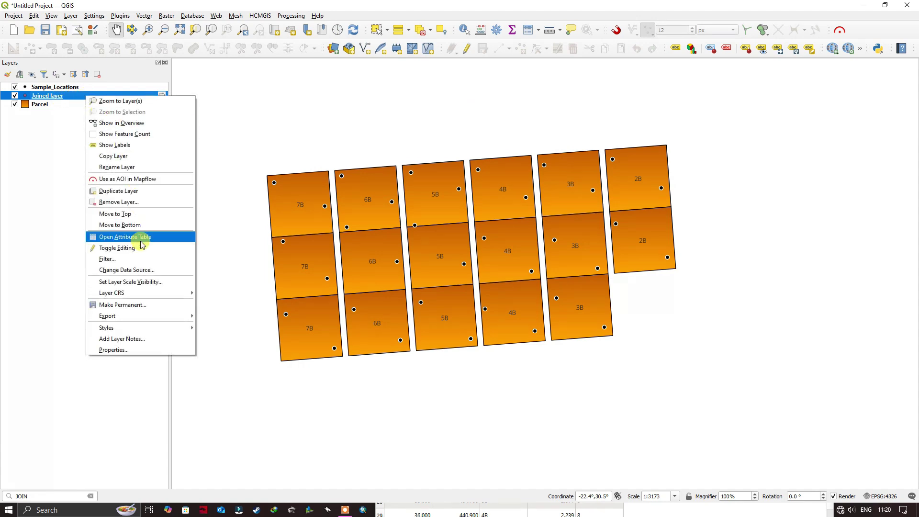
pyautogui.moveTo(137, 315)
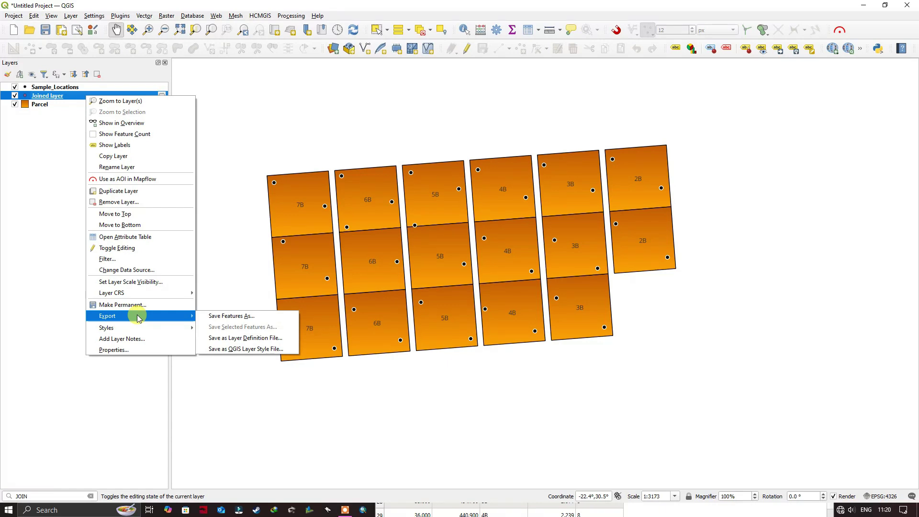
pyautogui.click(228, 318)
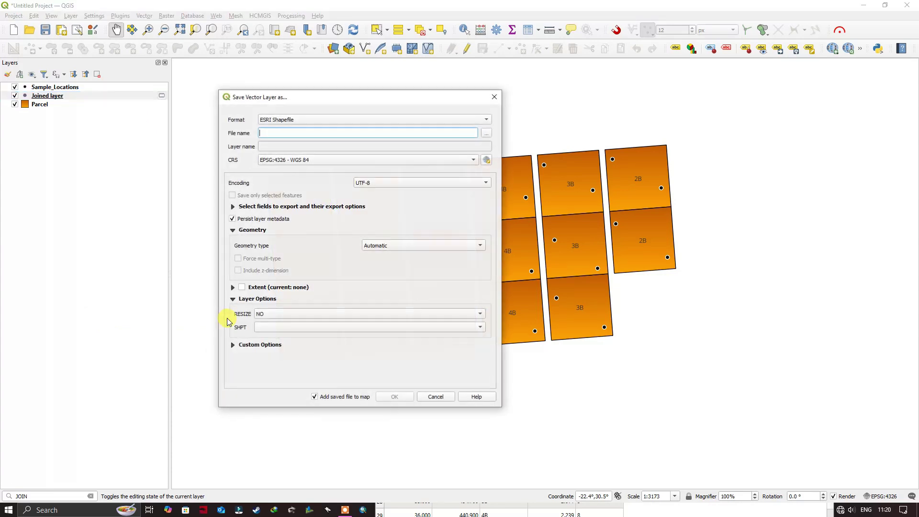
pyautogui.click(487, 134)
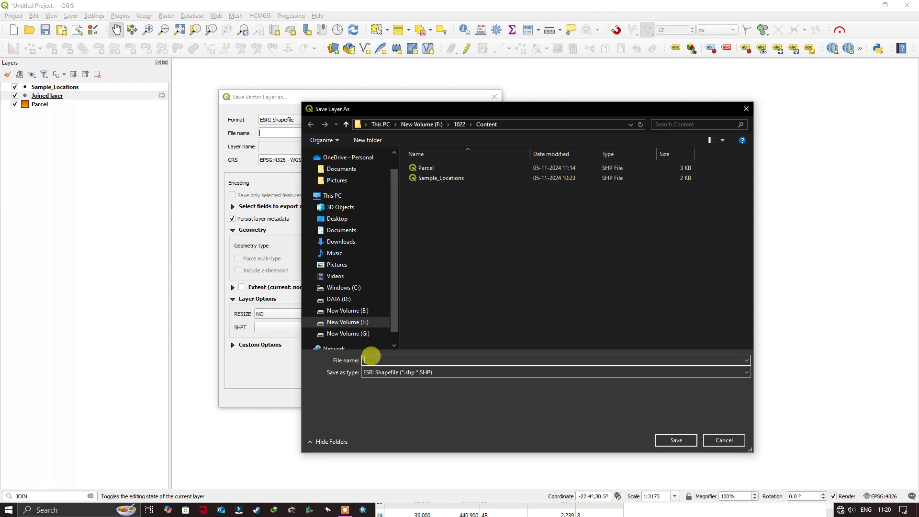
pyautogui.write('Sa')
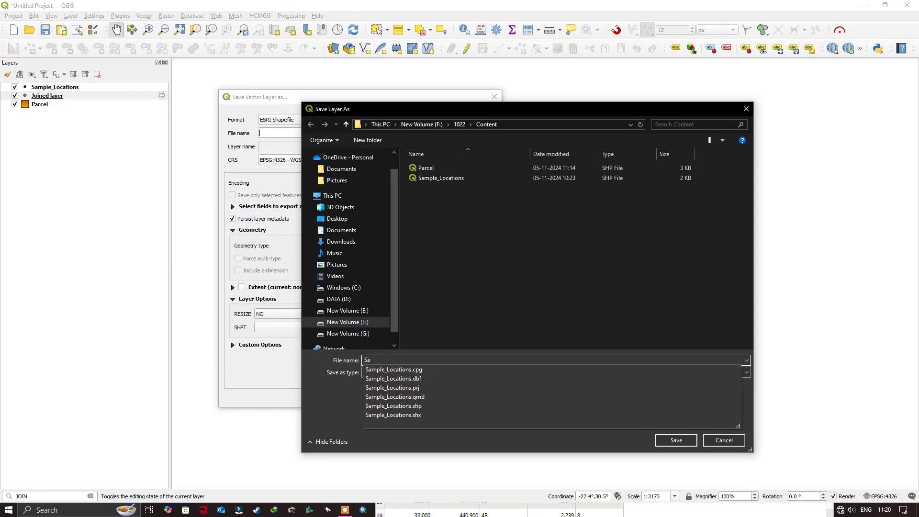
pyautogui.write('mples')
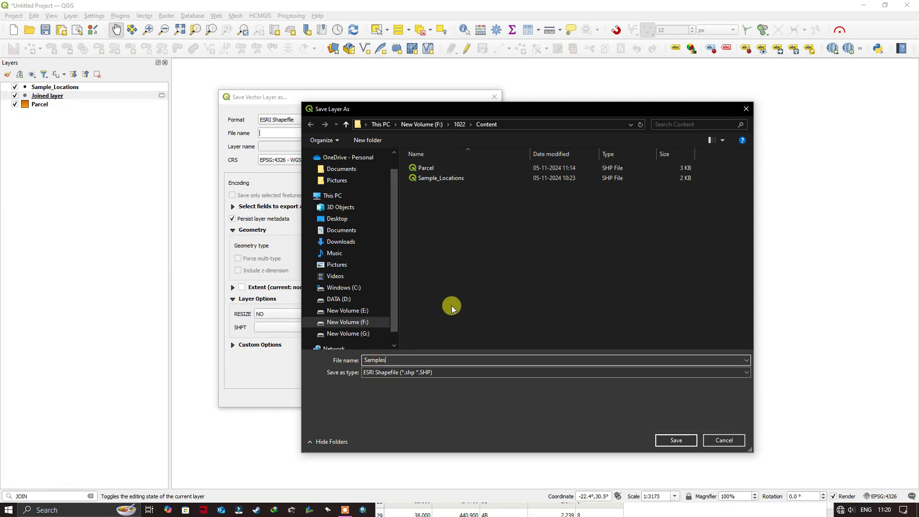
pyautogui.click(670, 440)
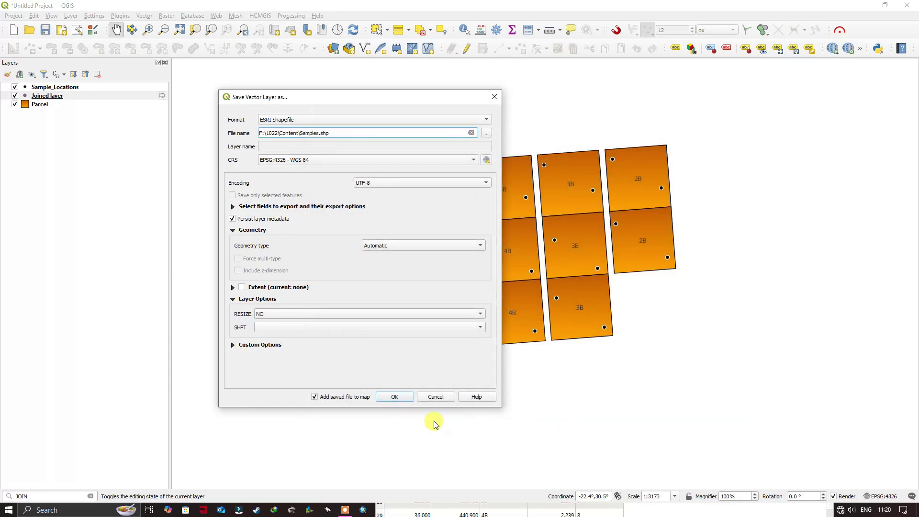
pyautogui.click(395, 397)
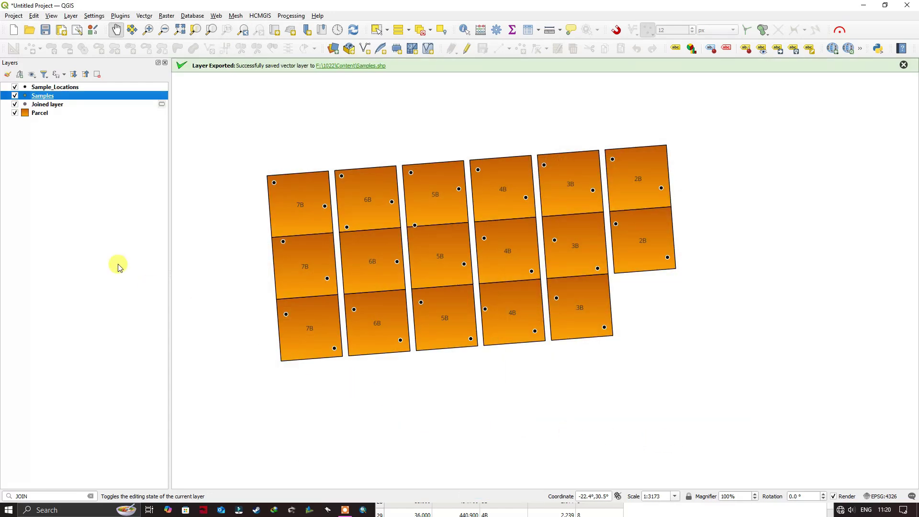
pyautogui.rightClick(59, 100)
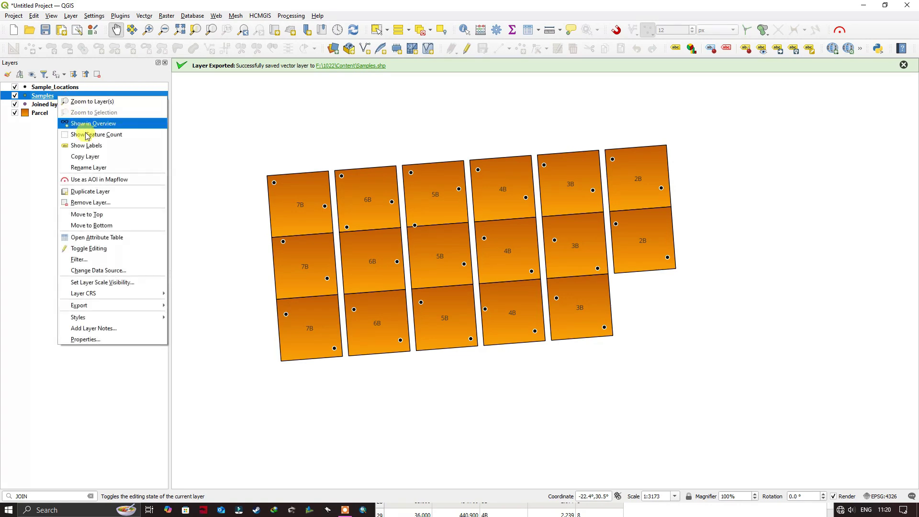
pyautogui.click(107, 236)
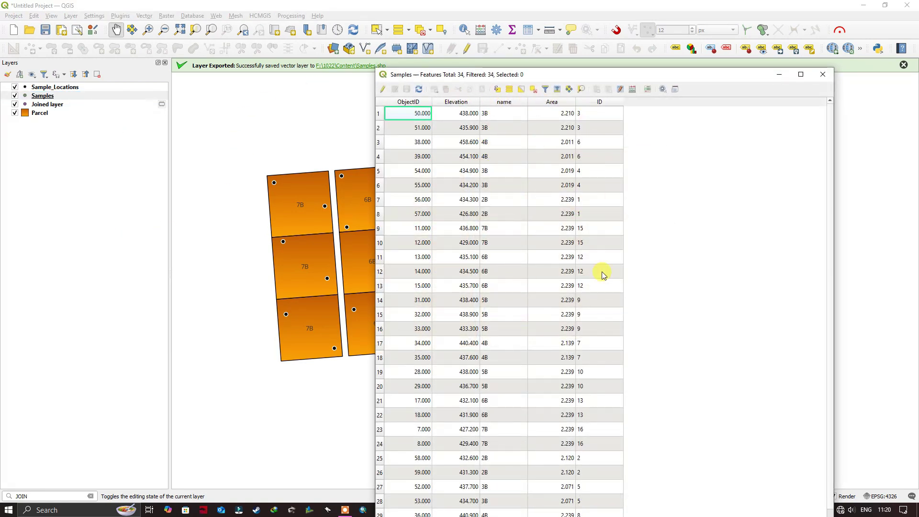
pyautogui.click(570, 271)
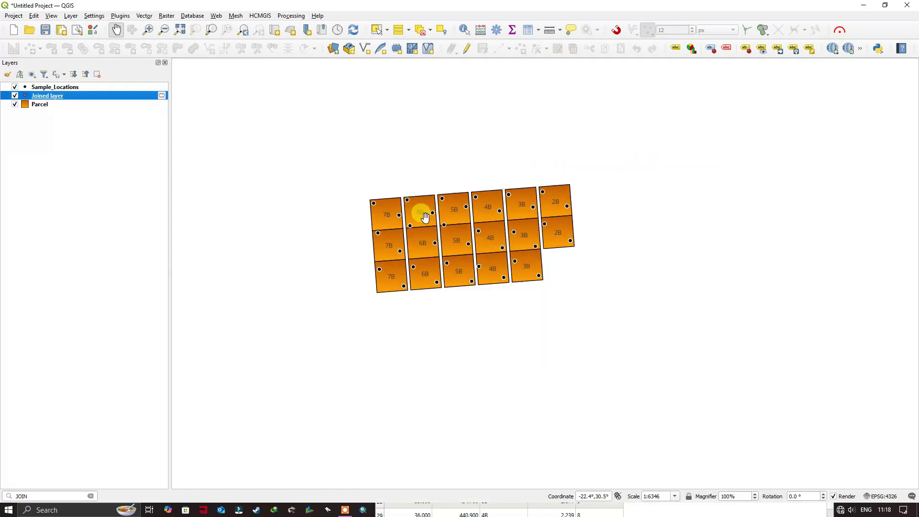
pyautogui.scroll(1, 554, 211)
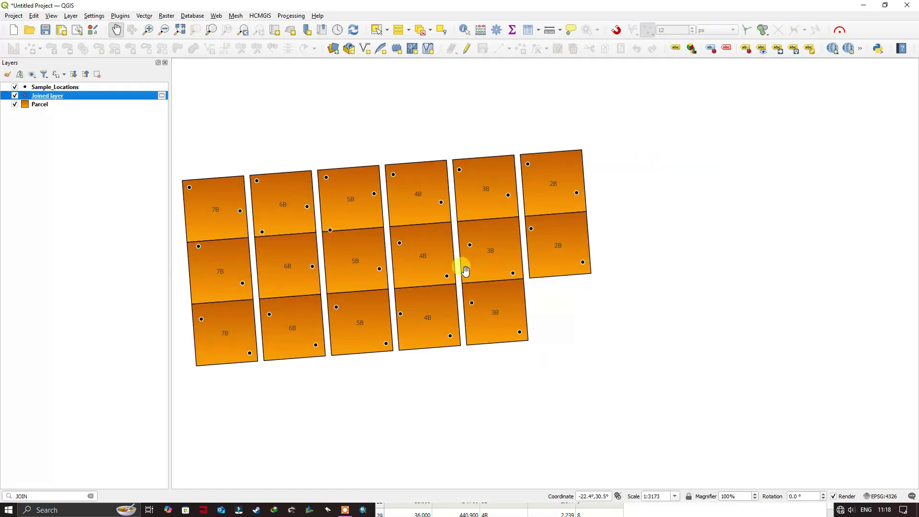
pyautogui.click(485, 279)
pyautogui.moveTo(485, 279); pyautogui.dragTo(536, 282)
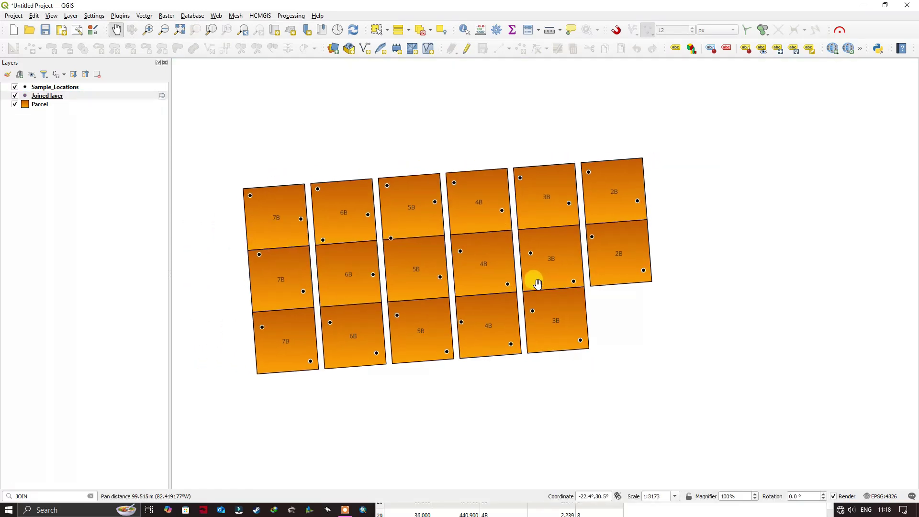